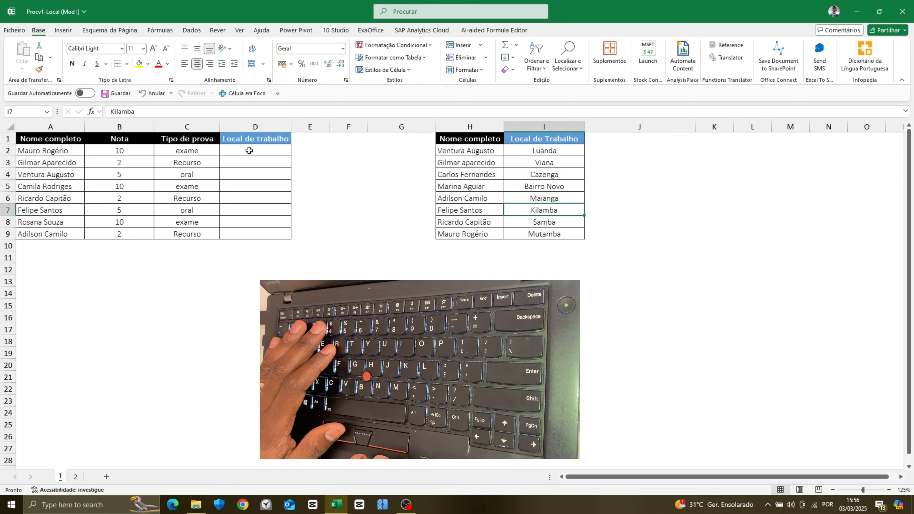
Examine the empty Local de trabalho column D and the reference table in H1:I9.
left_click(249, 151)
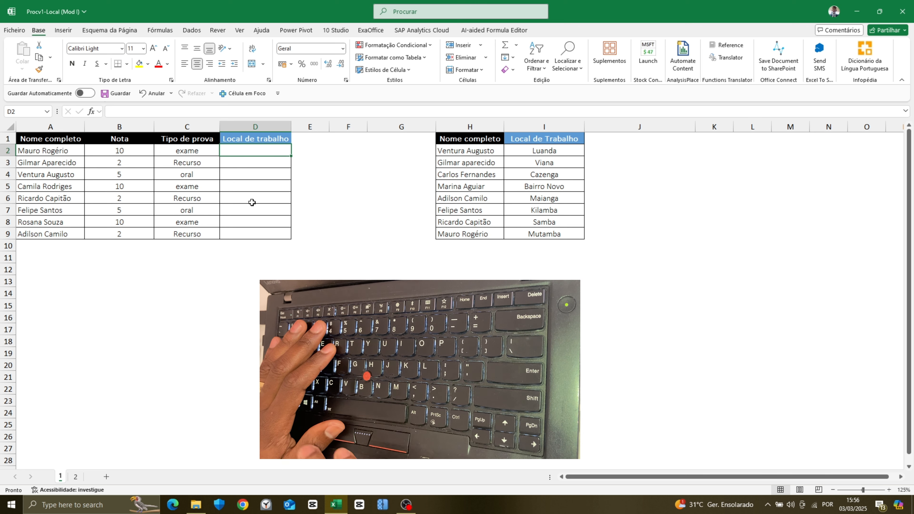
left_click_drag(451, 139, 535, 237)
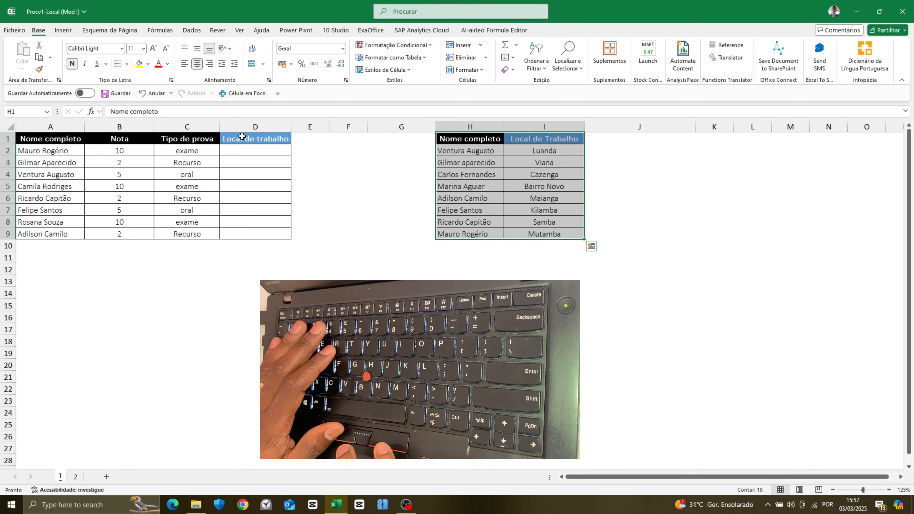
left_click_drag(228, 139, 249, 235)
left_click(239, 152)
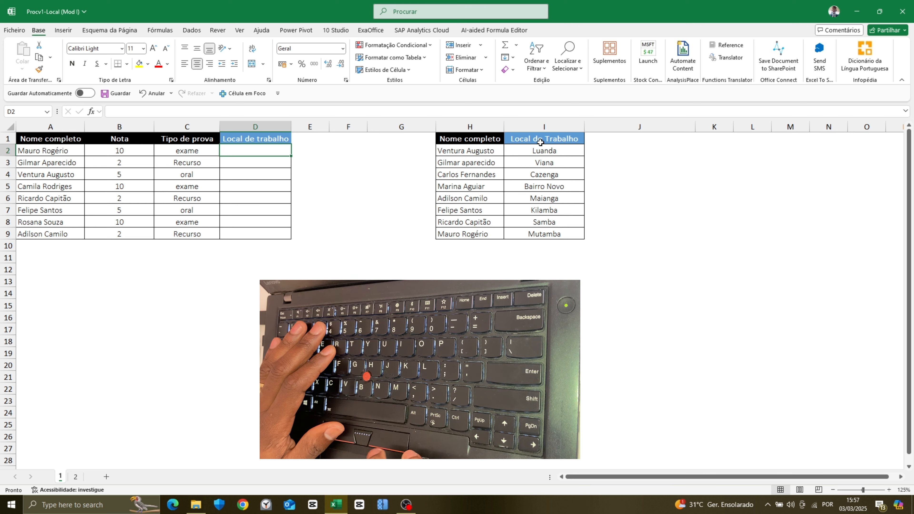
left_click_drag(478, 138, 561, 232)
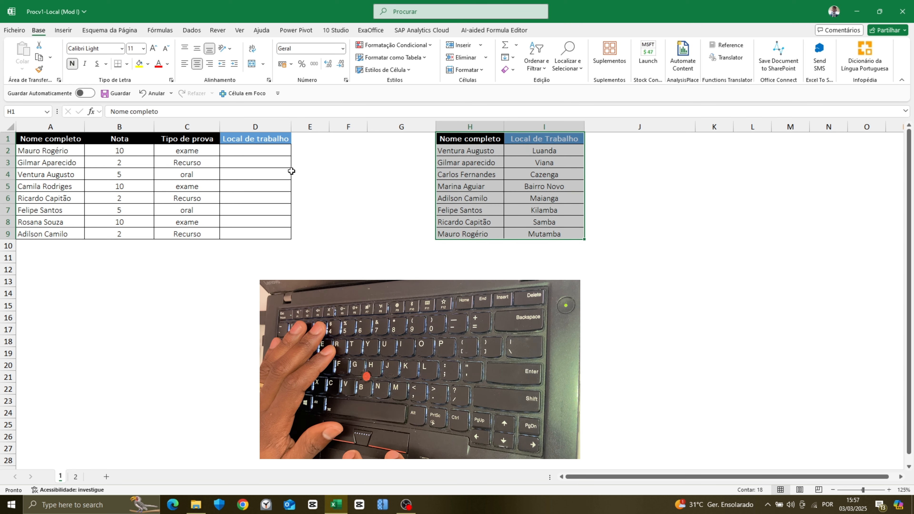
left_click(252, 151)
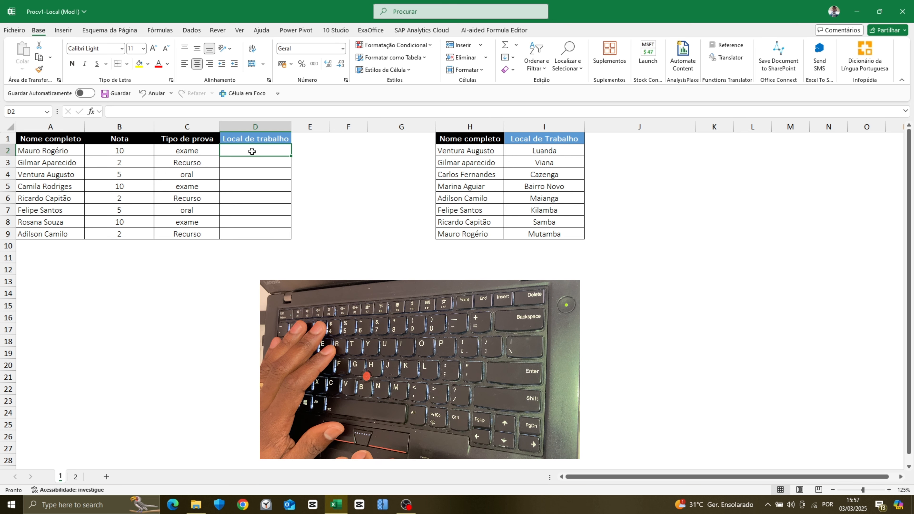
Locate the name from A2 in column H and copy its workplace from I9 into D2.
left_click(69, 151)
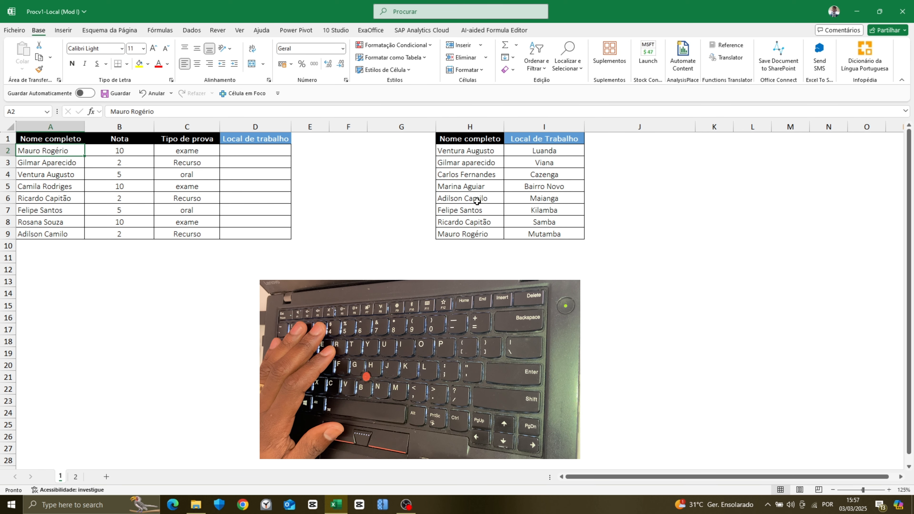
left_click(464, 234)
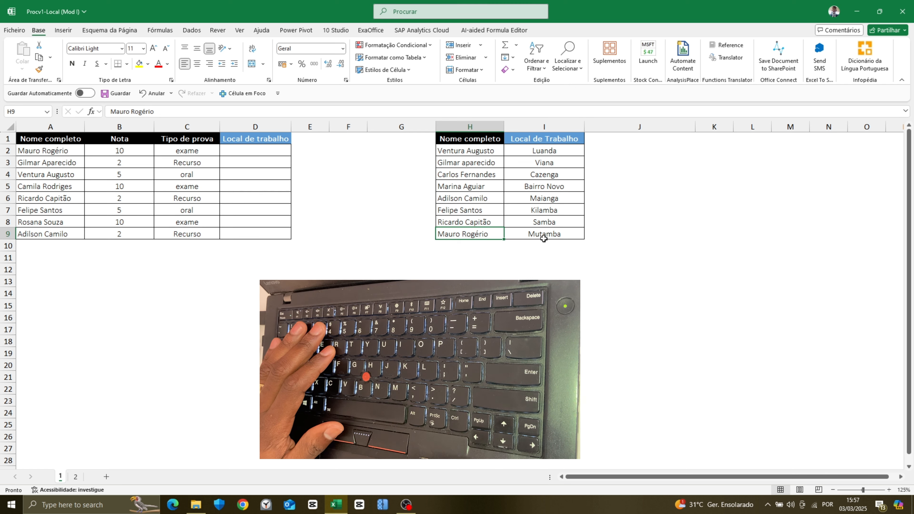
left_click(531, 235)
key("ctrl+c")
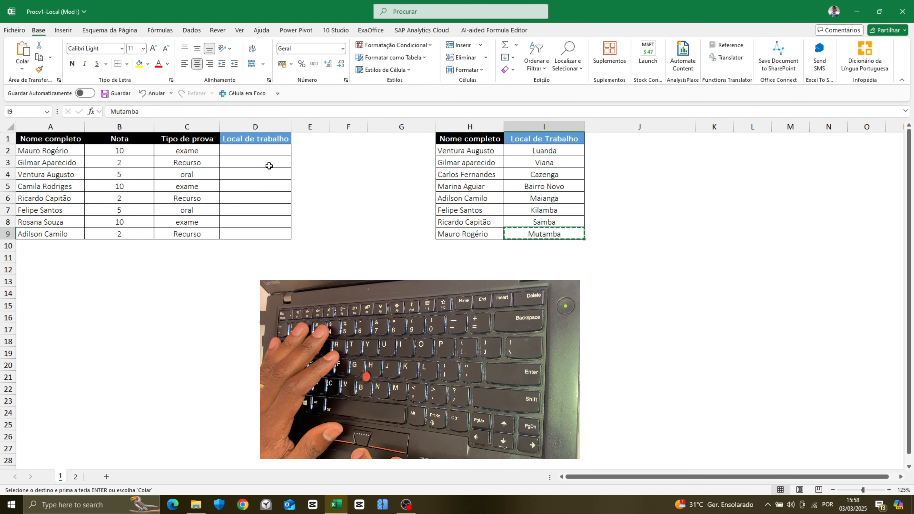
left_click(262, 150)
key("ctrl+v")
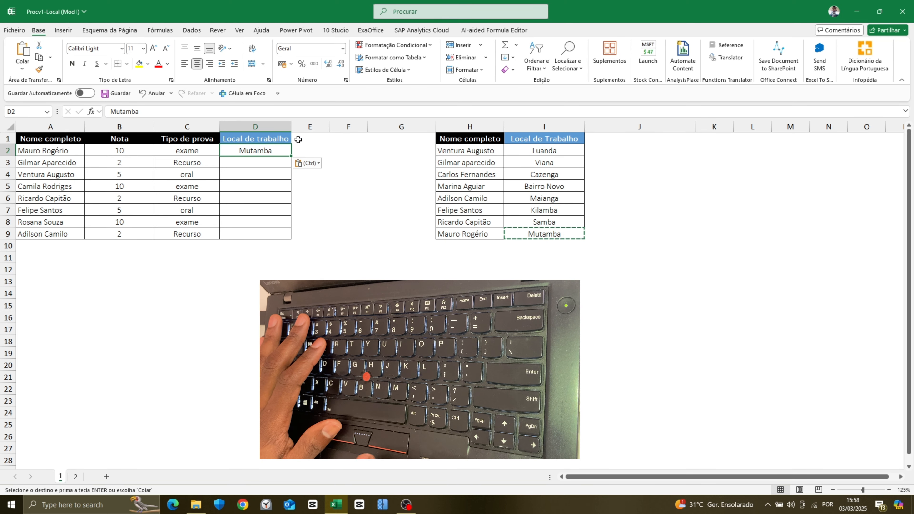
key("Escape")
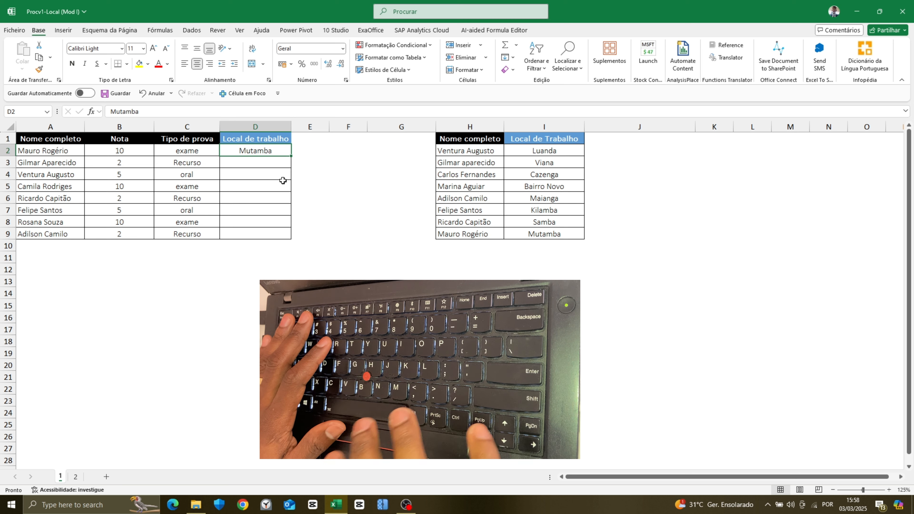
Clear cell D2 and begin a PROCV formula in it.
key("Delete")
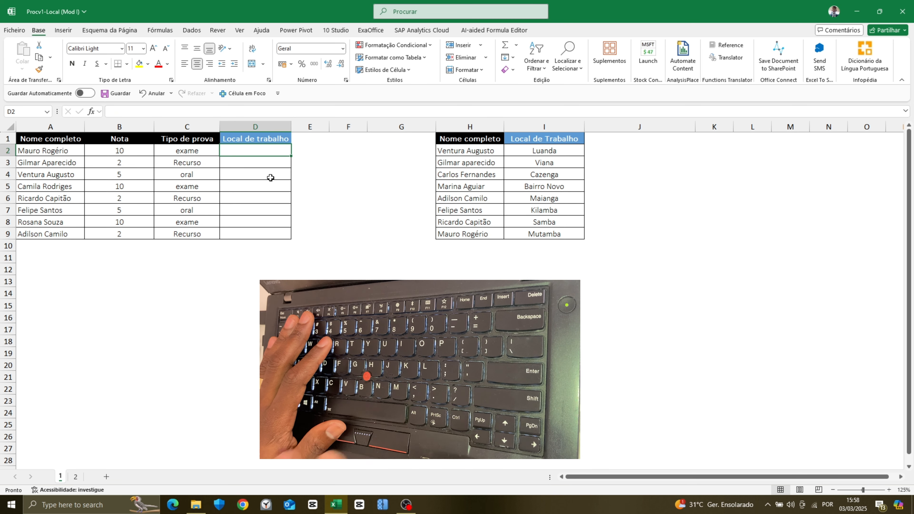
type("=Procv")
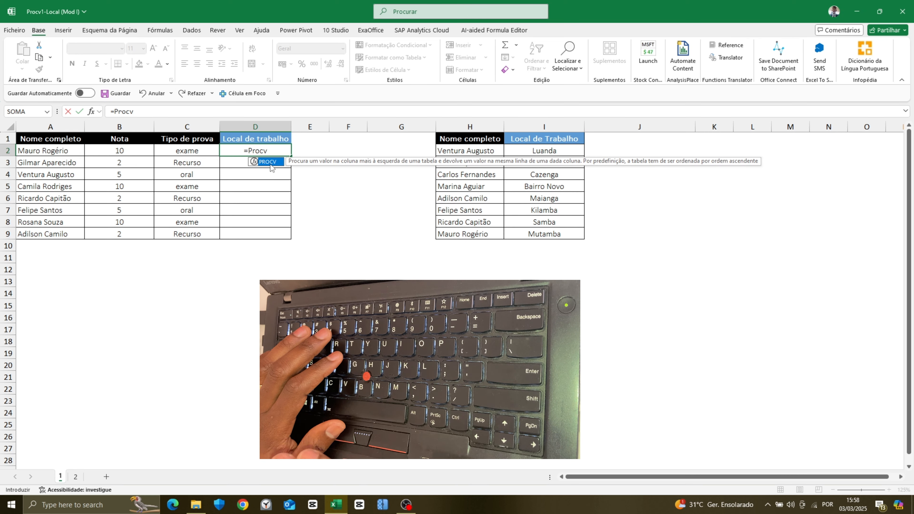
key("BackSpace")
key("BackSpace")
key("BackSpace")
key("BackSpace")
key("BackSpace")
type("V")
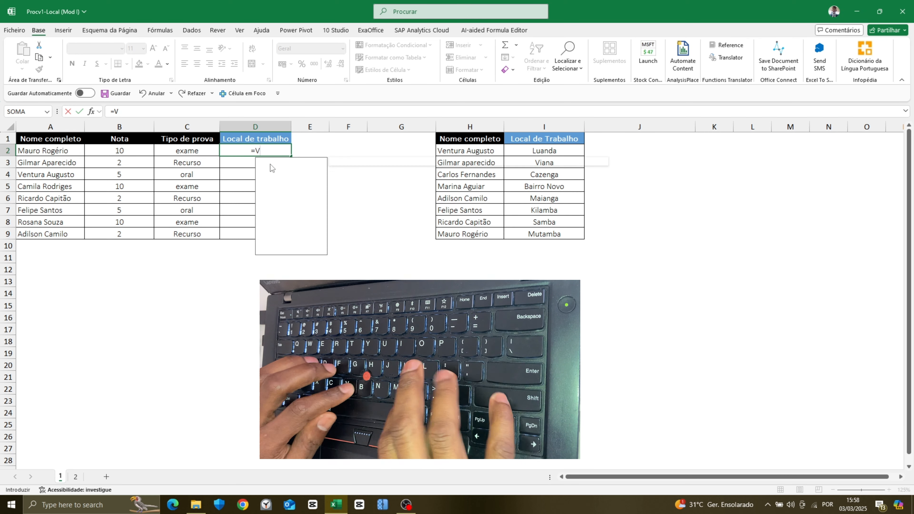
type("1ookup")
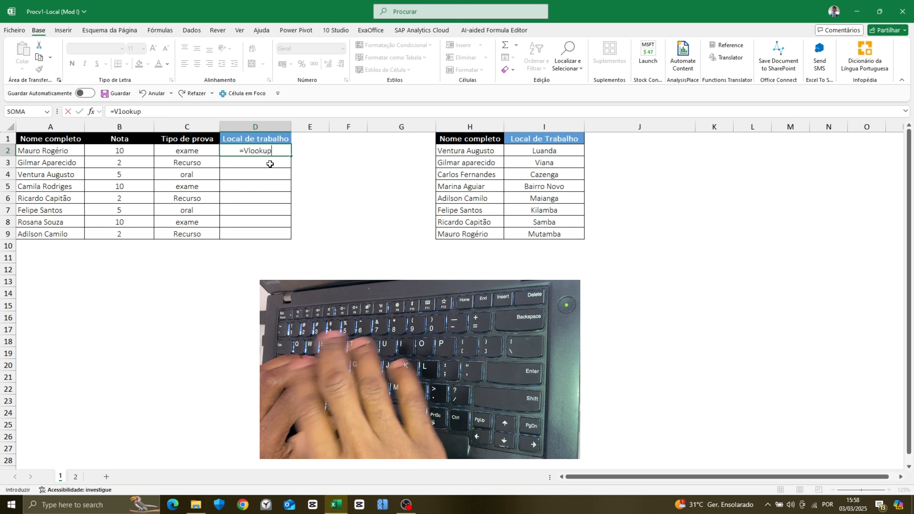
key("BackSpace")
key("BackSpace")
key("BackSpace")
key("BackSpace")
key("BackSpace")
key("BackSpace")
key("BackSpace")
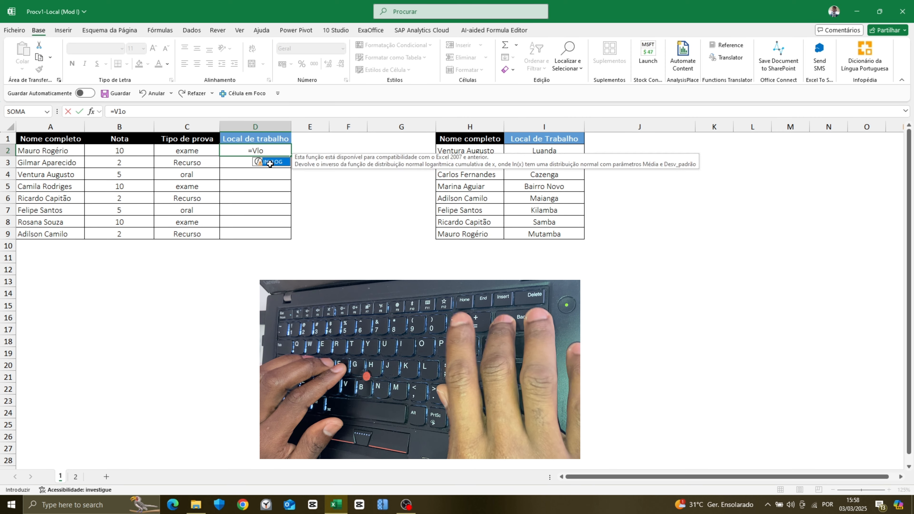
type("Procv")
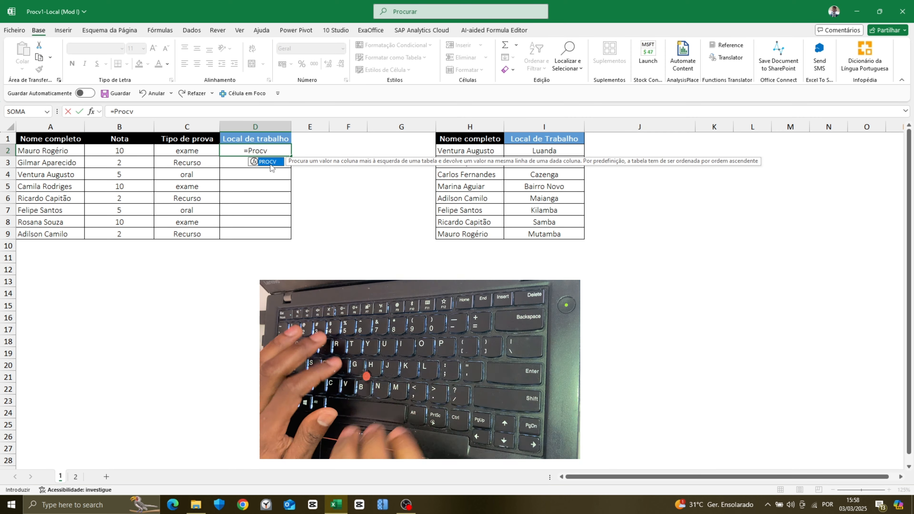
Accept the PROCV function in D2 and give it the name in A2 as the lookup value.
key("Tab")
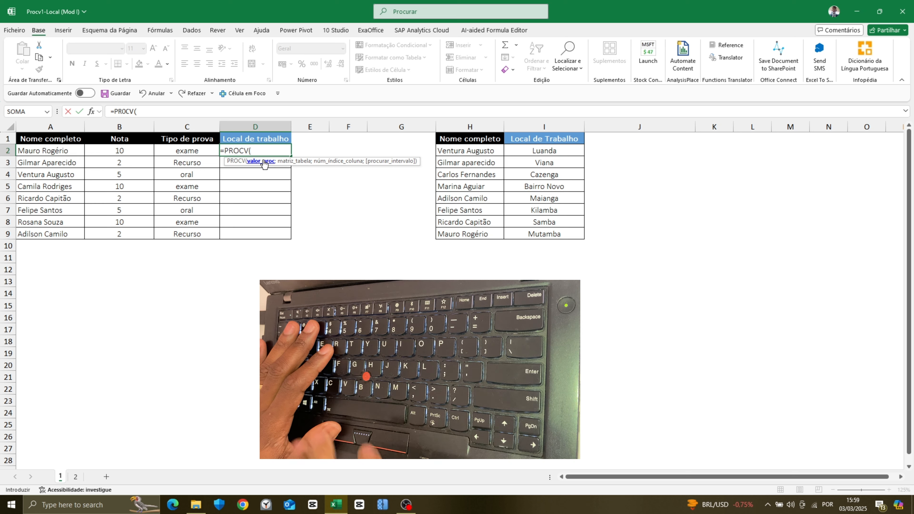
left_click(59, 149)
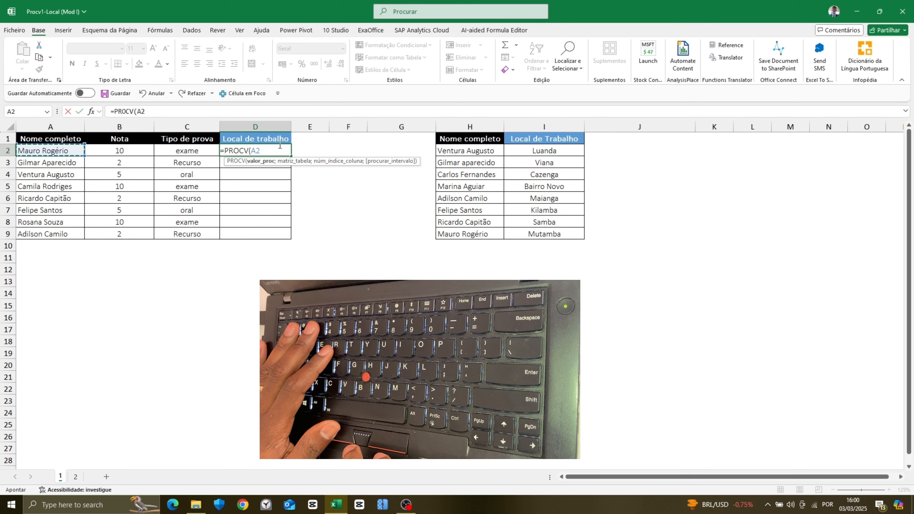
type(";")
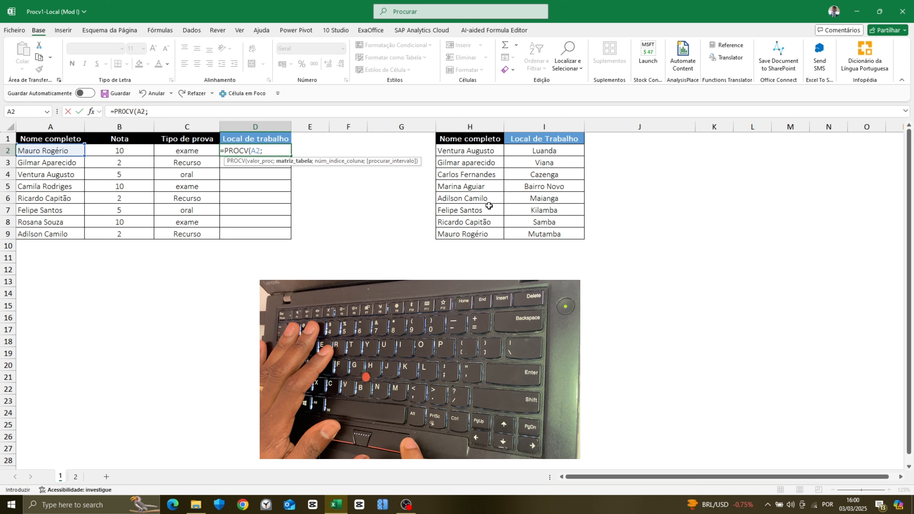
Set the range H1:I9 as the table array of the PROCV formula in D2.
left_click_drag(469, 141, 458, 232)
left_click(468, 139)
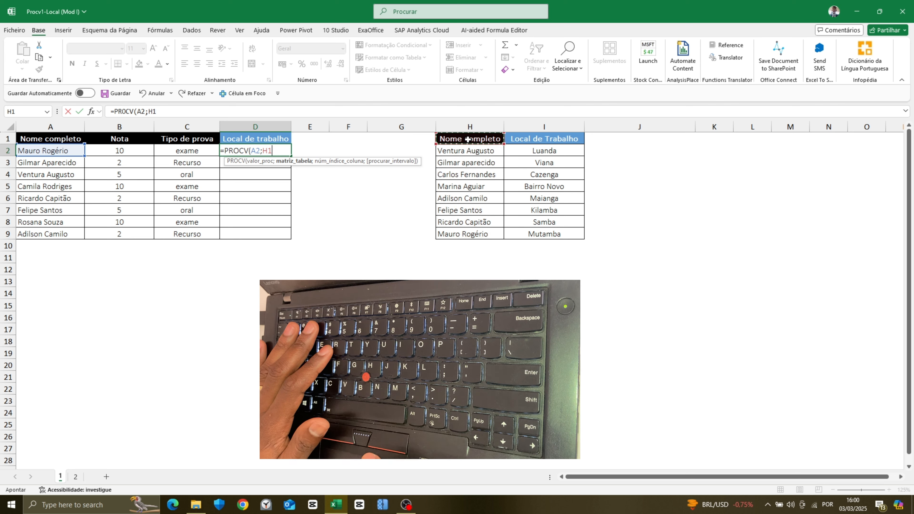
key("ctrl+shift+Down")
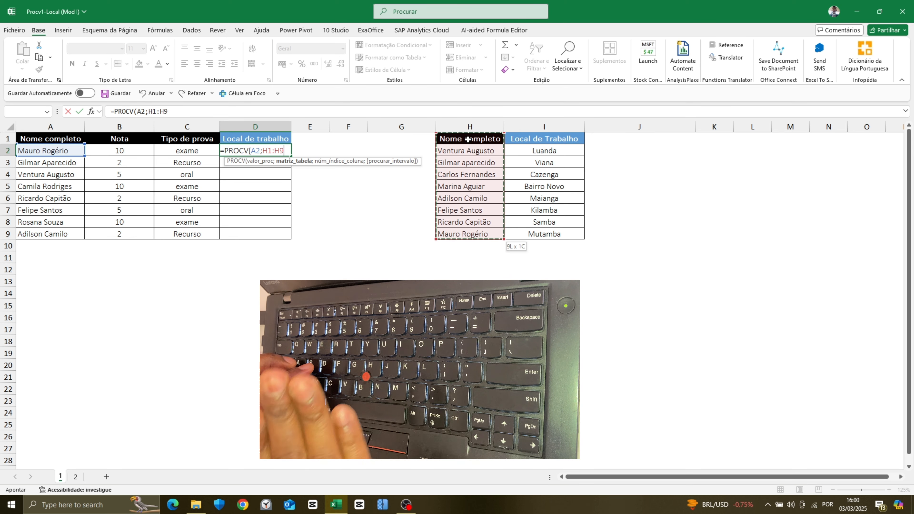
key("ctrl+shift+Right")
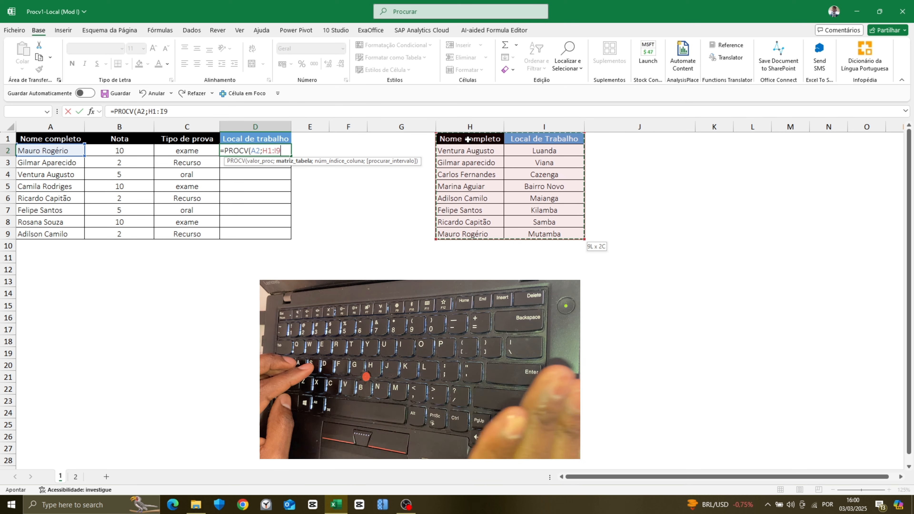
left_click(480, 140)
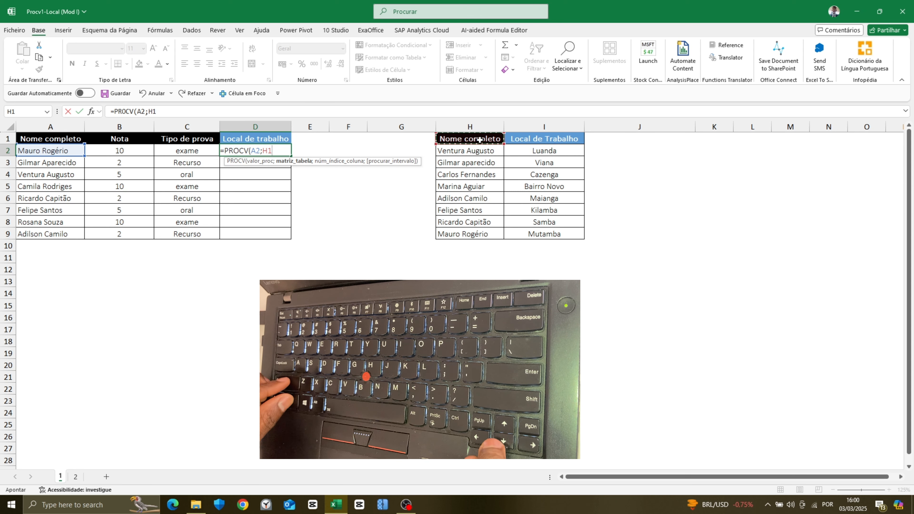
key("ctrl+shift+Down")
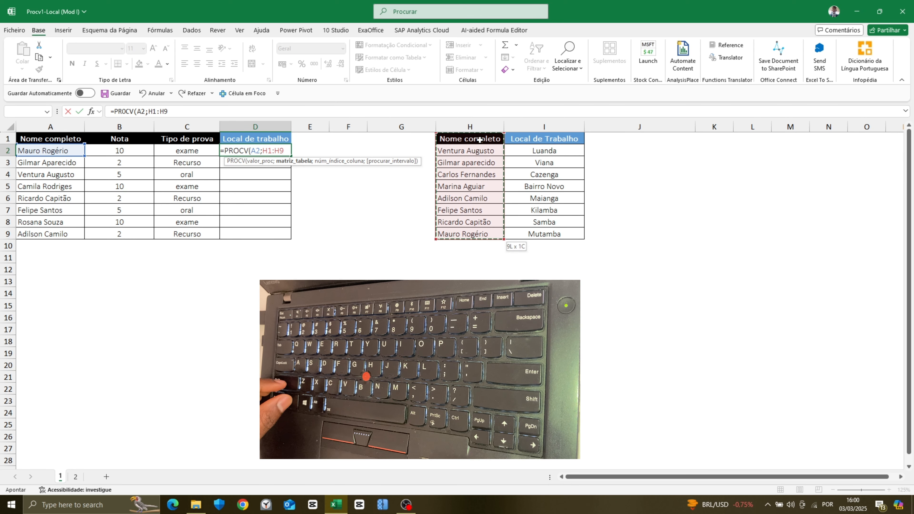
key("shift+Right")
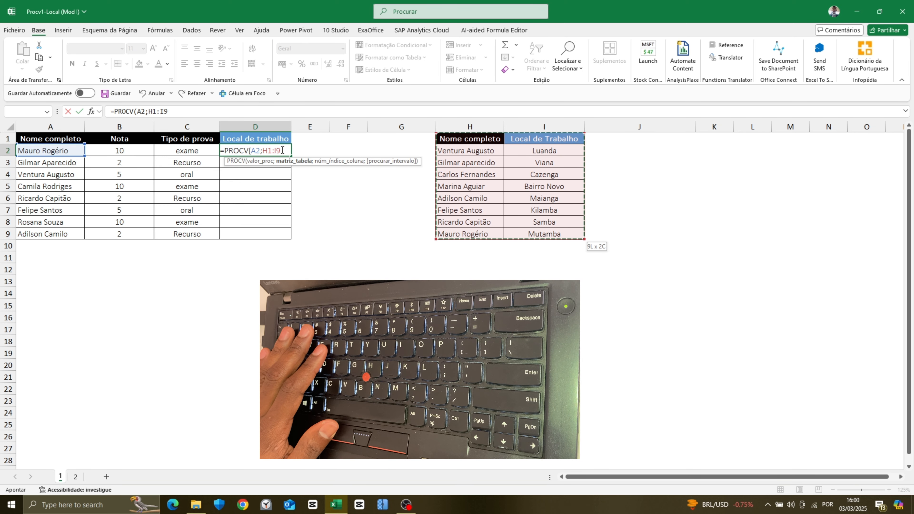
type(";")
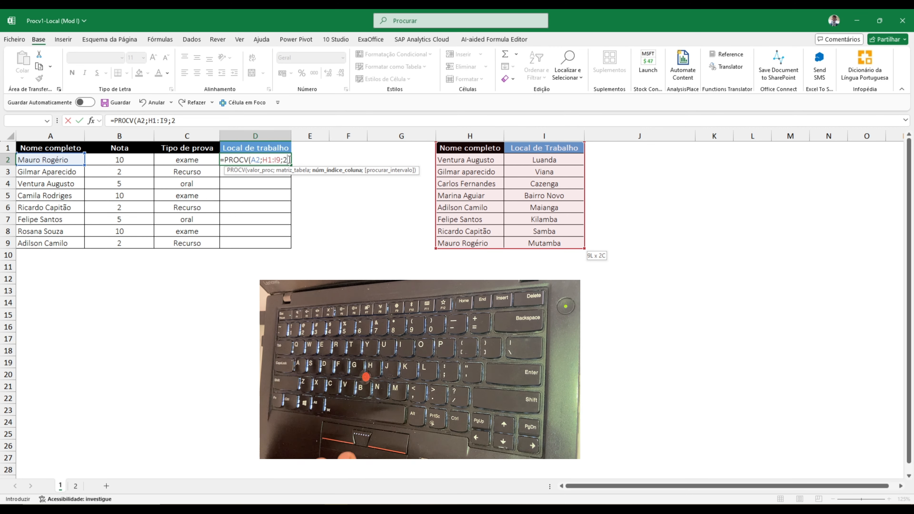
Complete the D2 formula with column index 2 and 0 for an exact match, and enter it.
type("2")
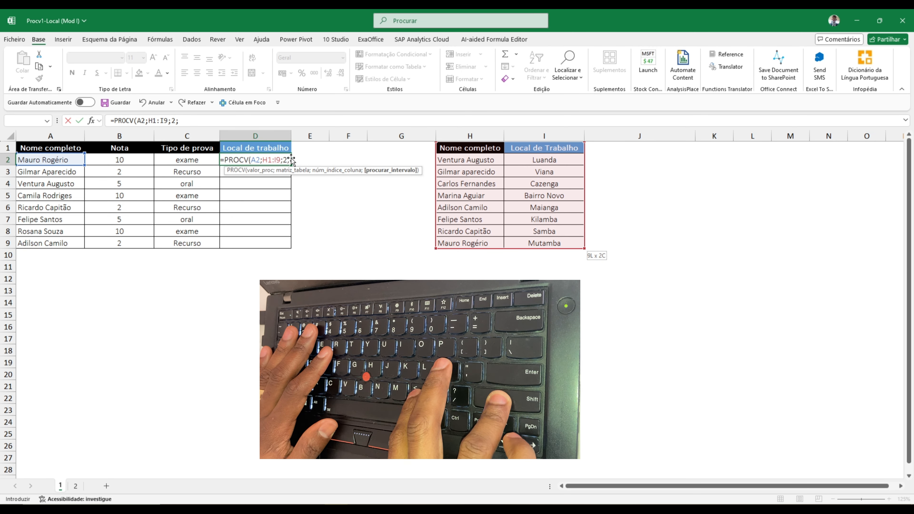
type(";")
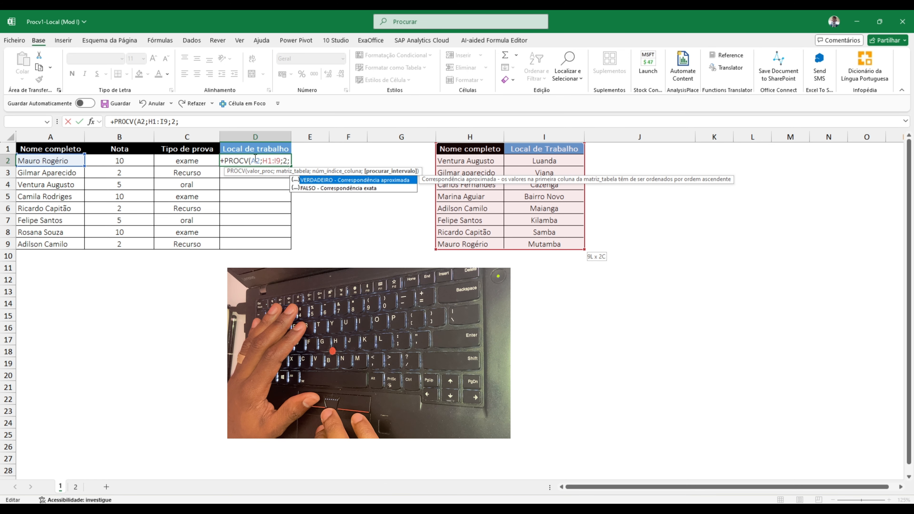
type("0")
key("Return")
double_click(276, 159)
key("BackSpace")
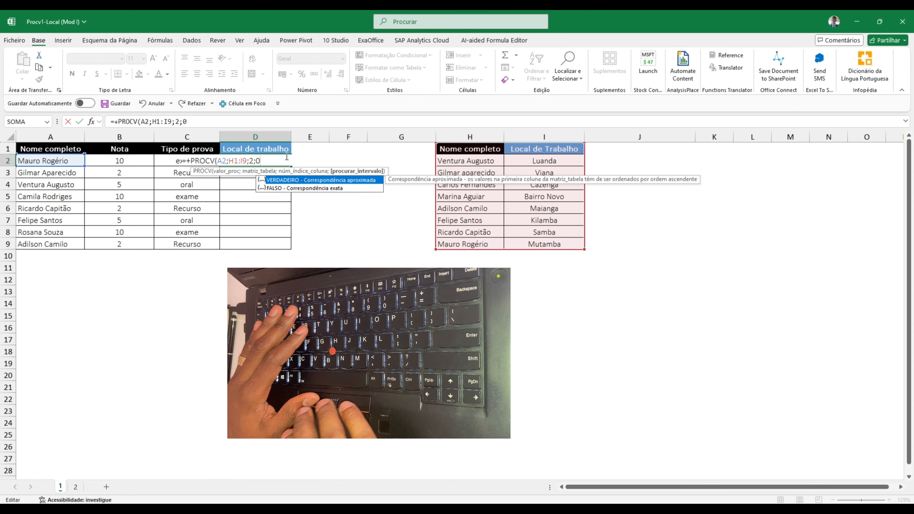
key("Return")
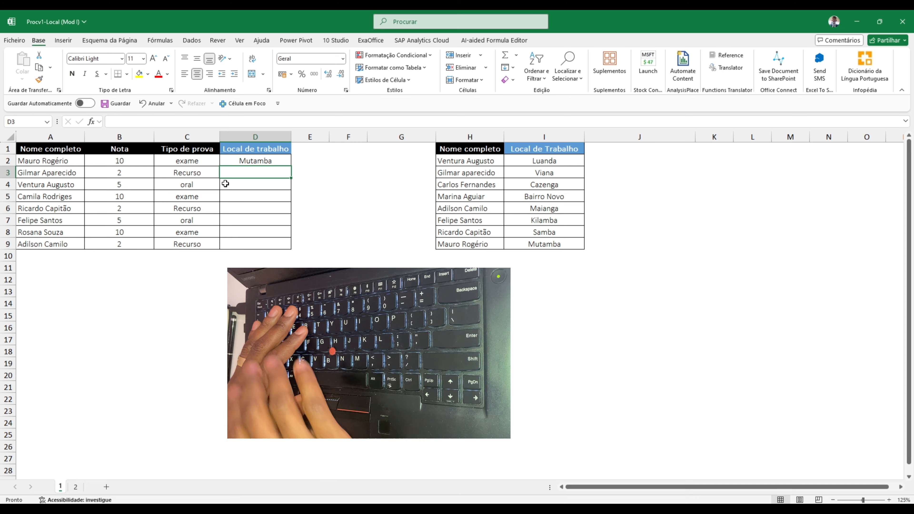
Begin a PROCV formula in D3 with the name in A3 as the lookup value.
type("+")
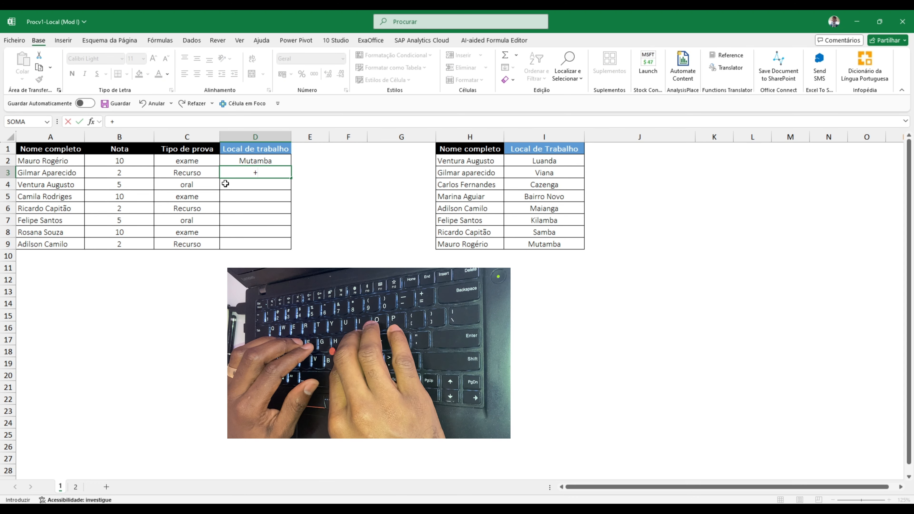
type("procv")
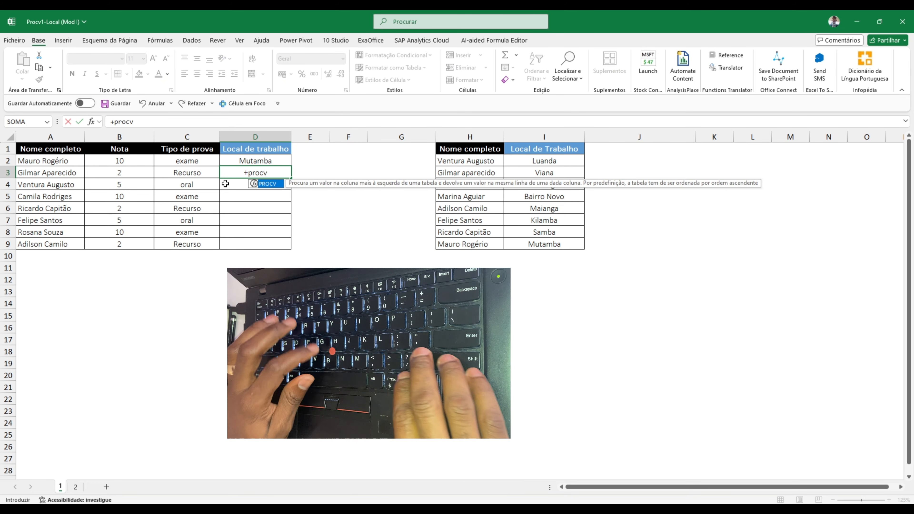
key("Tab")
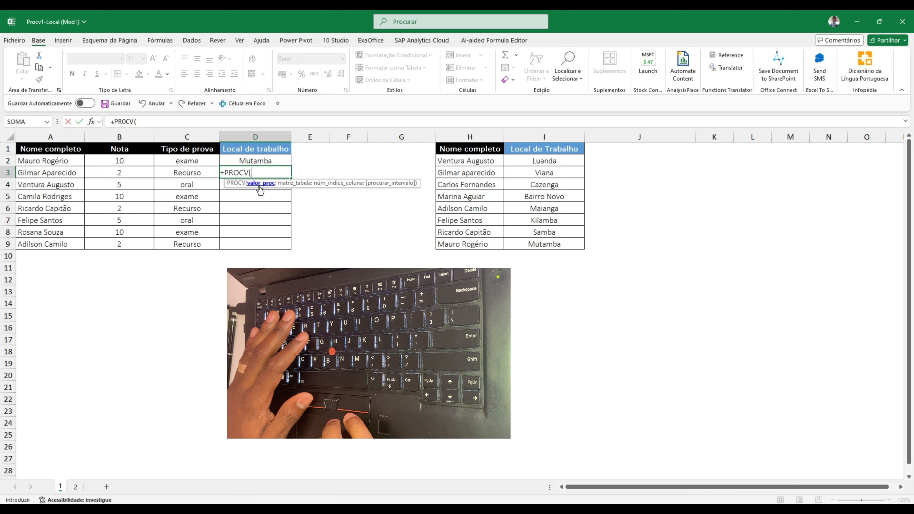
left_click(80, 173)
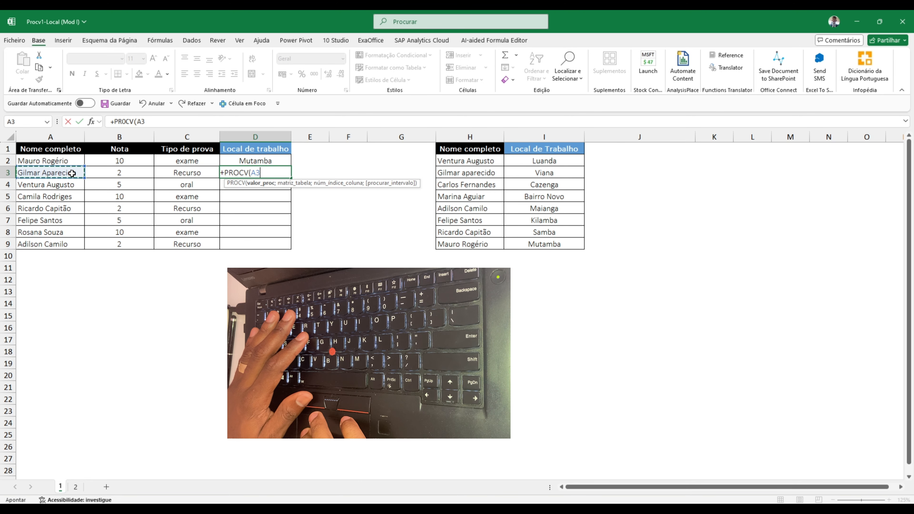
type(";")
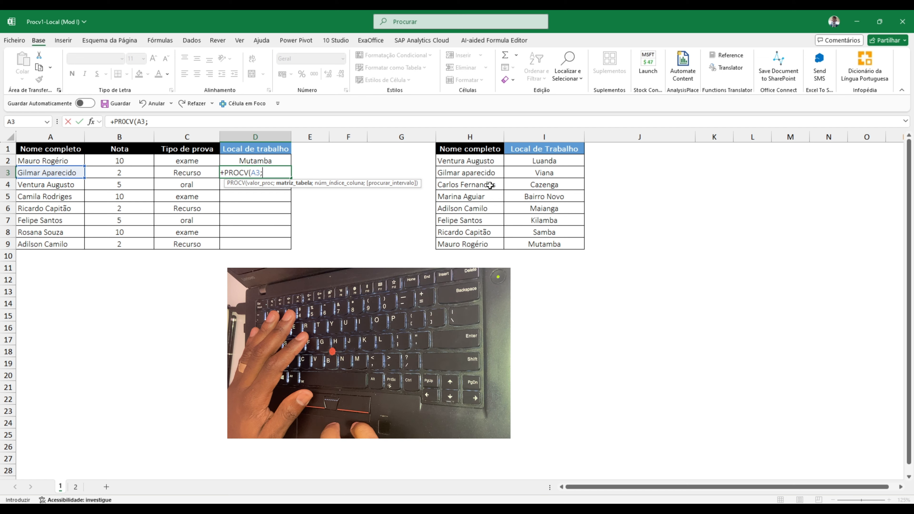
Complete the D3 formula with H1:I9 as the table array, column index 2 and 0 for an exact match, and enter it.
left_click(475, 152)
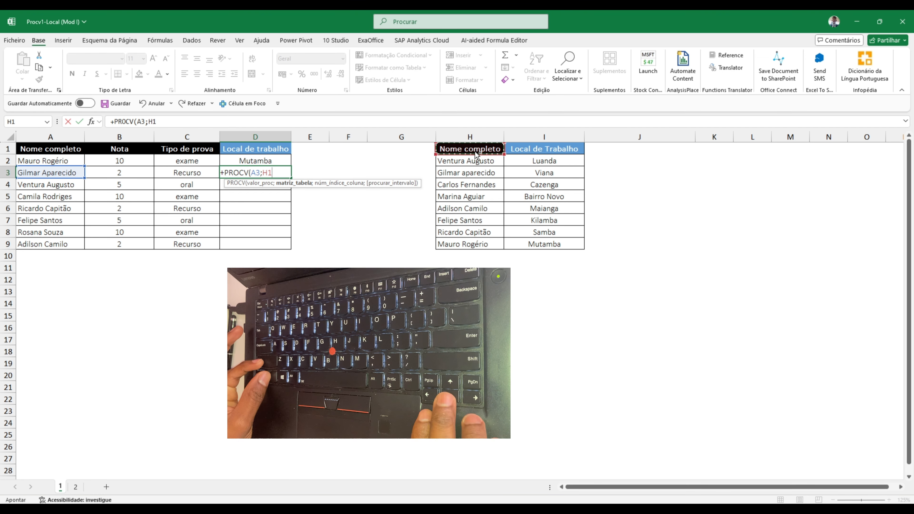
key("ctrl+shift+Down")
key("shift+Right")
type(";")
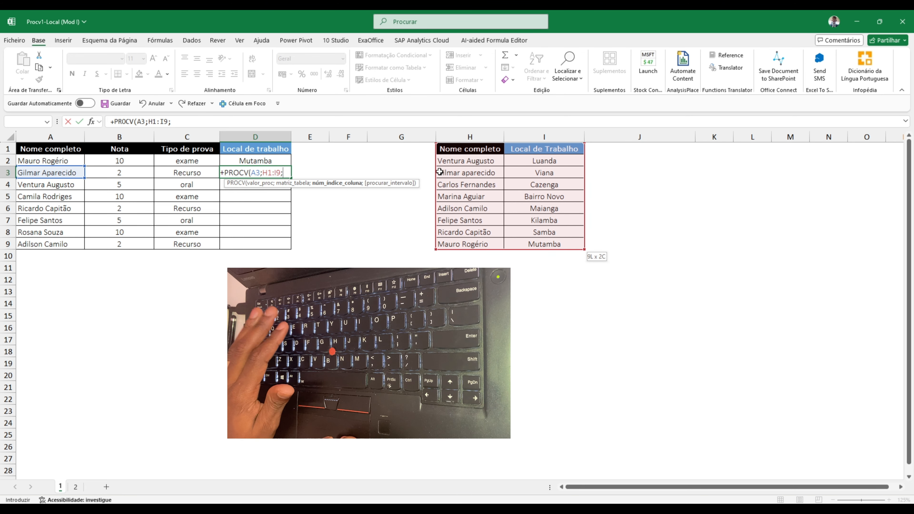
type("2;0)")
key("Return")
Review the PROCV formula in D3, leave it as entered, and clear the cell.
double_click(277, 174)
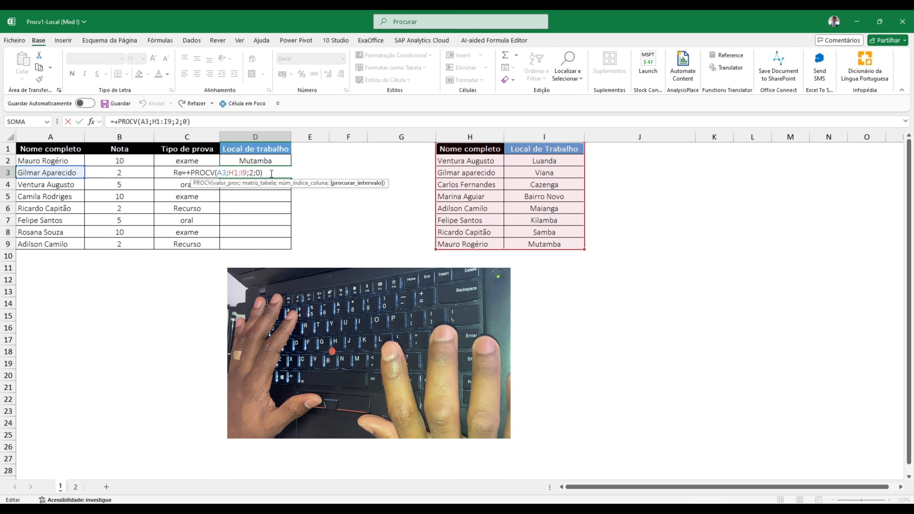
key("Return")
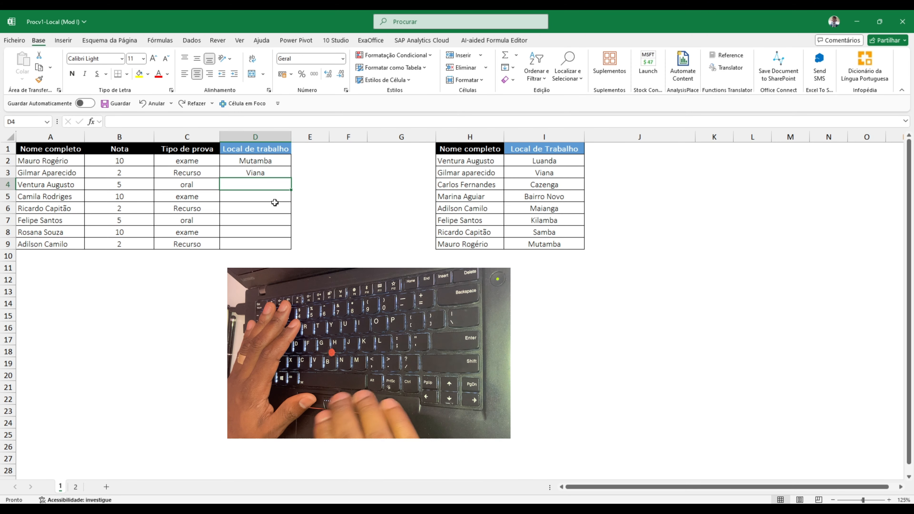
key("Up")
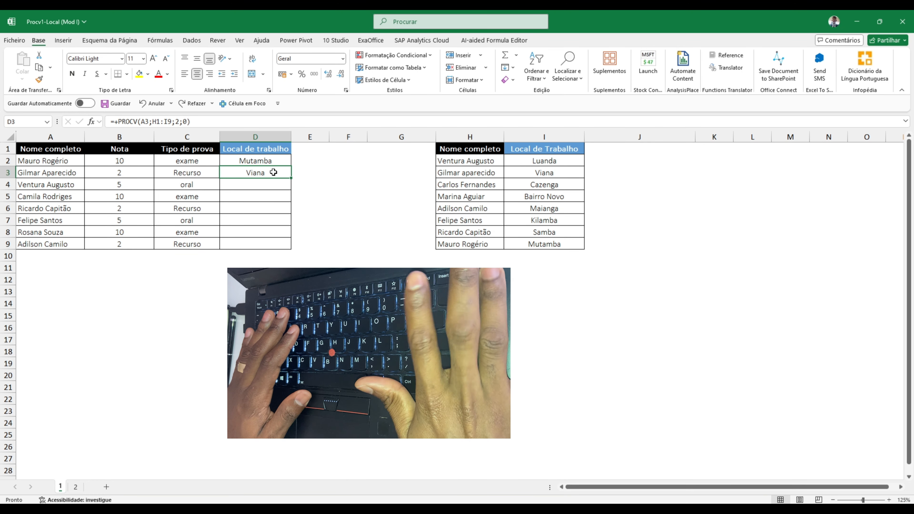
key("Delete")
Examine the arguments of the PROCV formula in D2, especially its lookup value, and close the formula again.
left_click(264, 160)
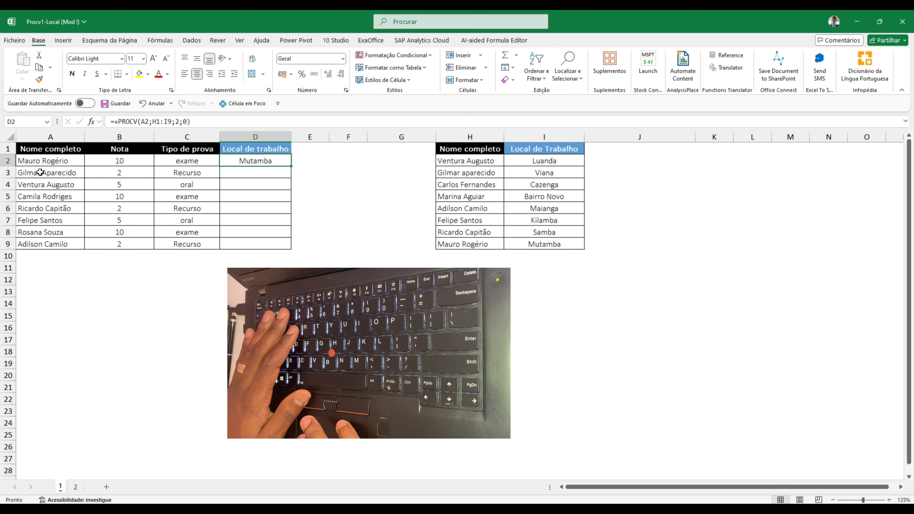
double_click(277, 161)
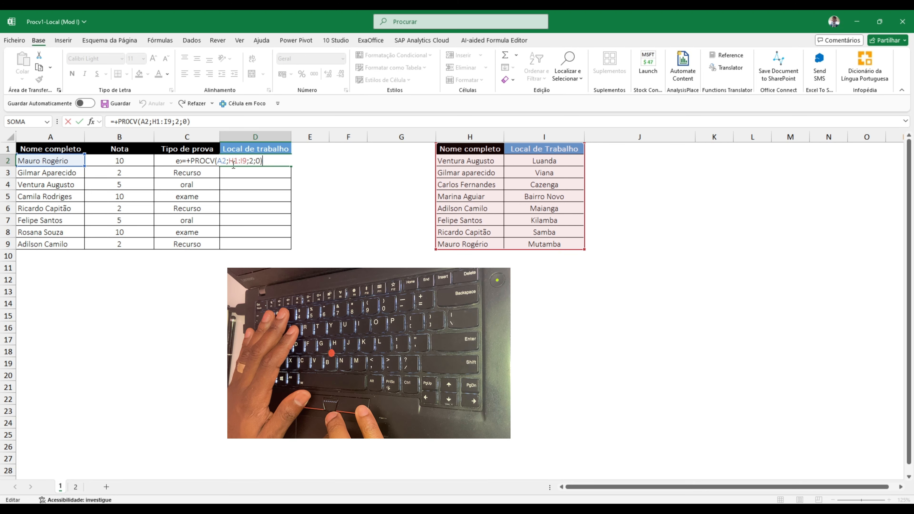
left_click(218, 159)
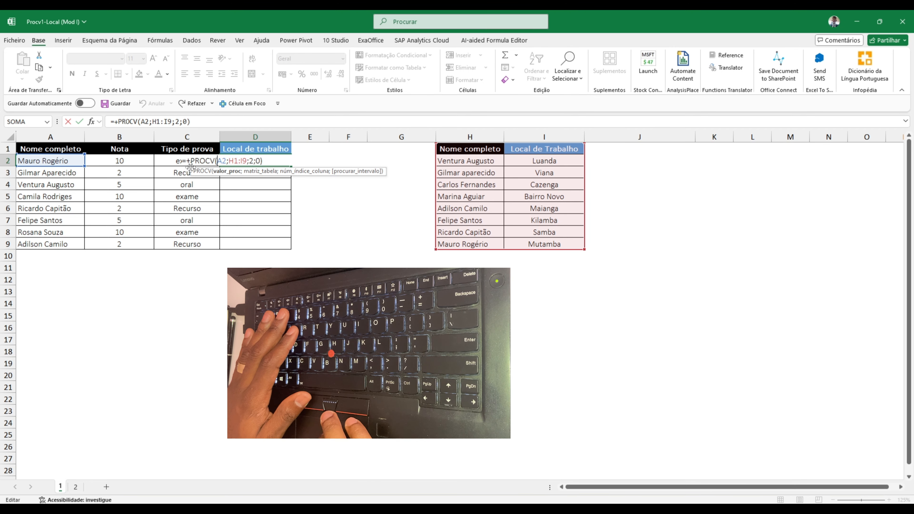
left_click(229, 173)
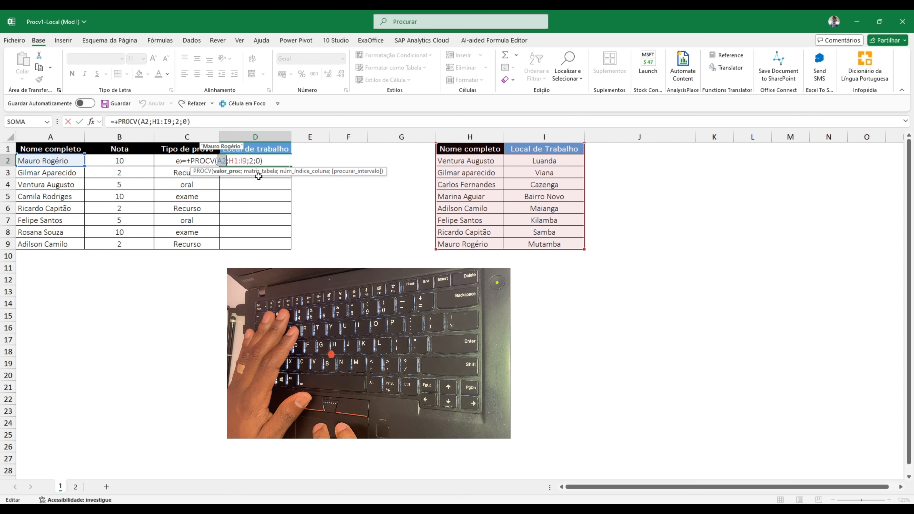
key("ctrl+Return")
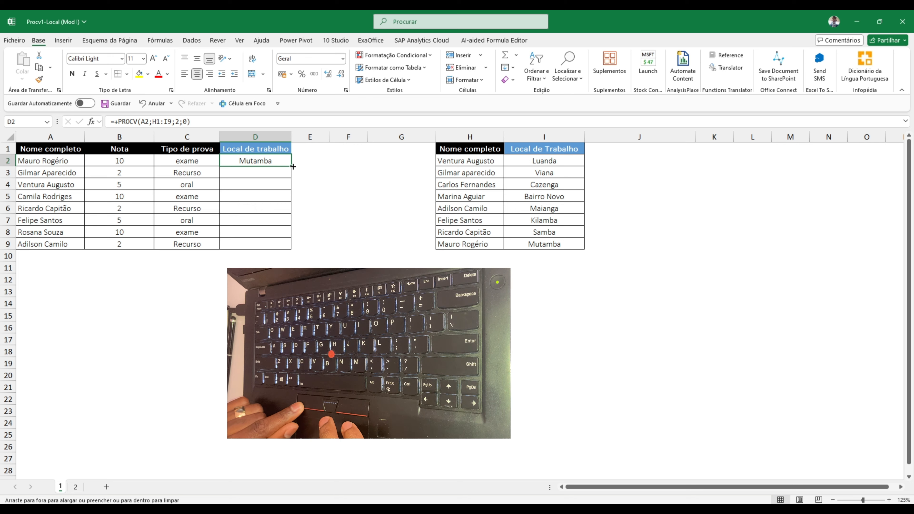
Fill the D2 formula down to D3 and check the references in the copied formula.
left_click_drag(293, 167, 288, 181)
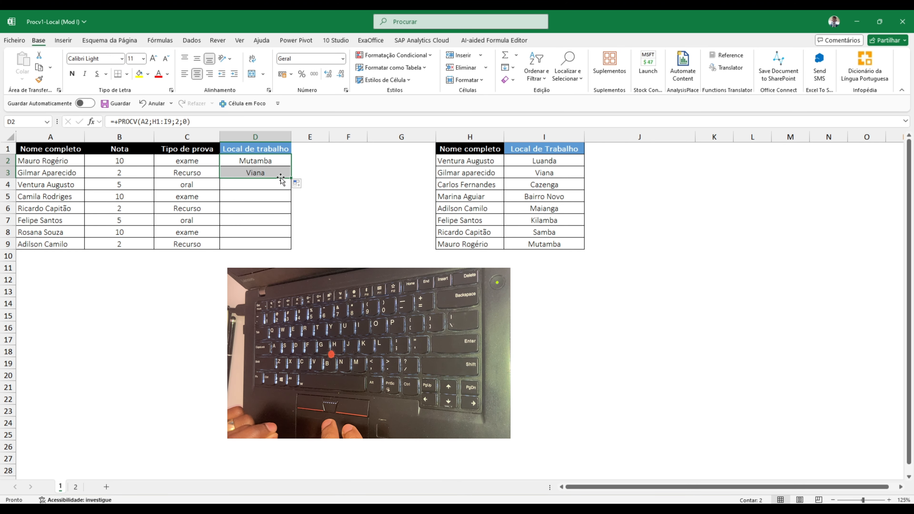
double_click(265, 172)
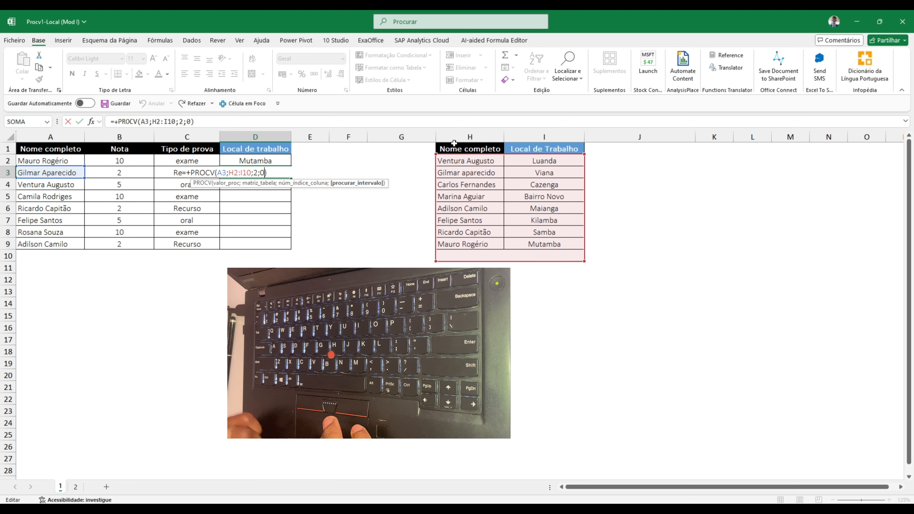
key("ctrl+Return")
Fill the D3 formula down to D4 and inspect the lookup value and table range of the copy.
left_click_drag(291, 177, 265, 185)
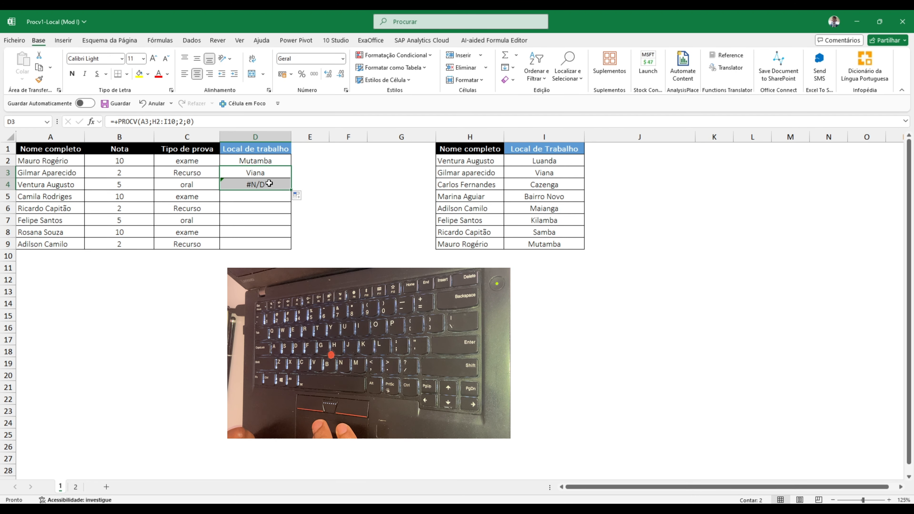
left_click(270, 183)
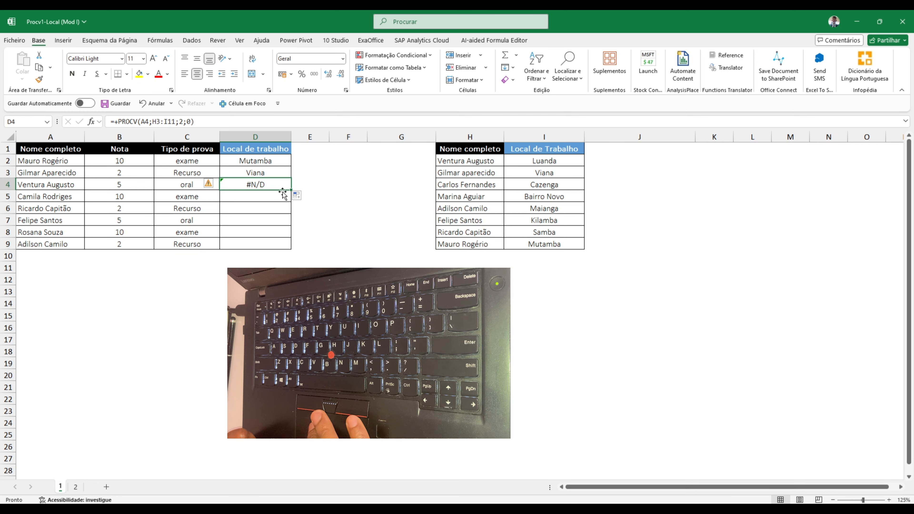
left_click(277, 185)
double_click(277, 185)
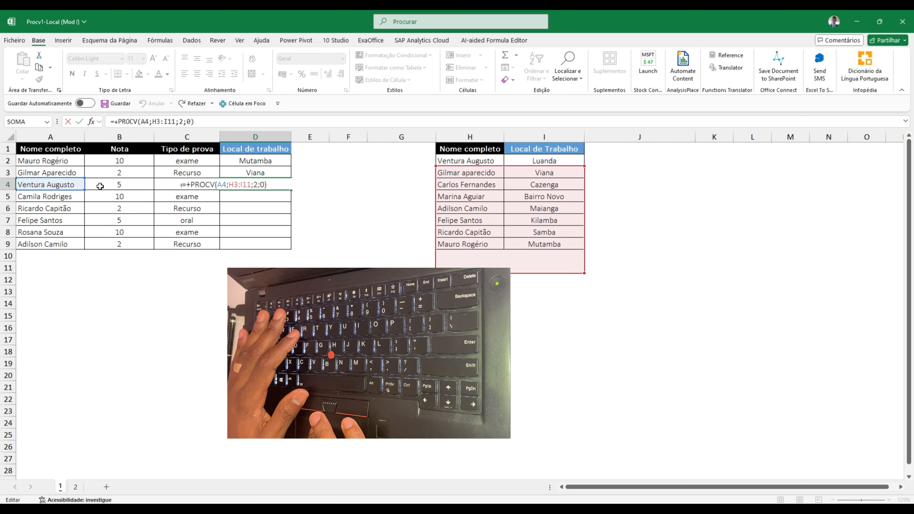
key("Escape")
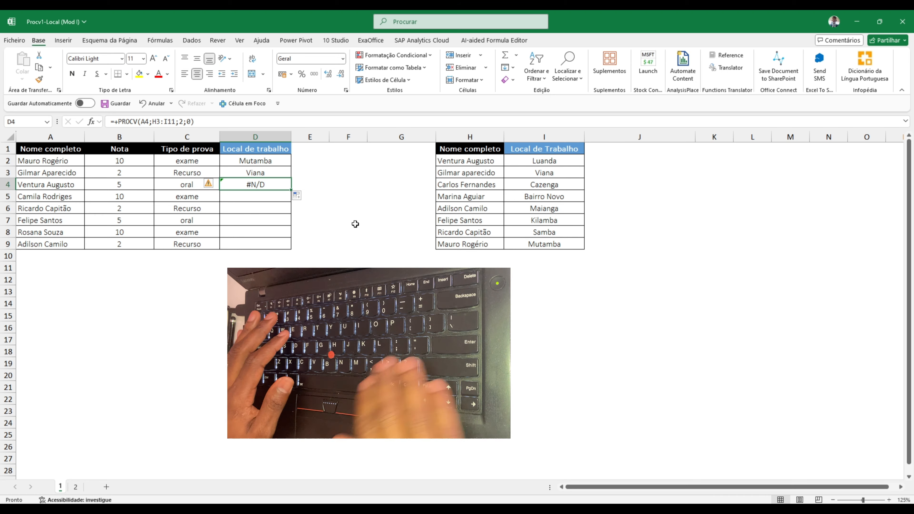
Clear the copied PROCV formulas from D4 and D3.
key("Delete")
key("Up")
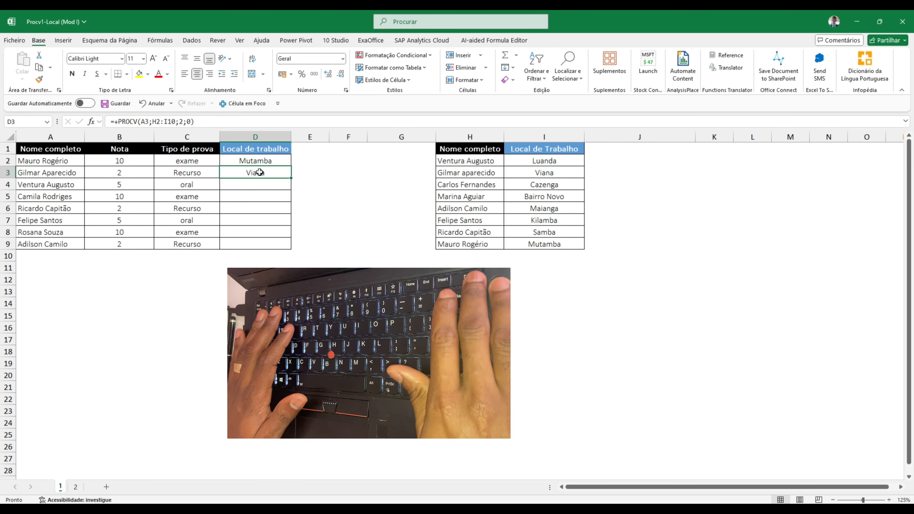
key("Delete")
Open the PROCV formula in D2 for editing at its lookup value A2.
double_click(257, 161)
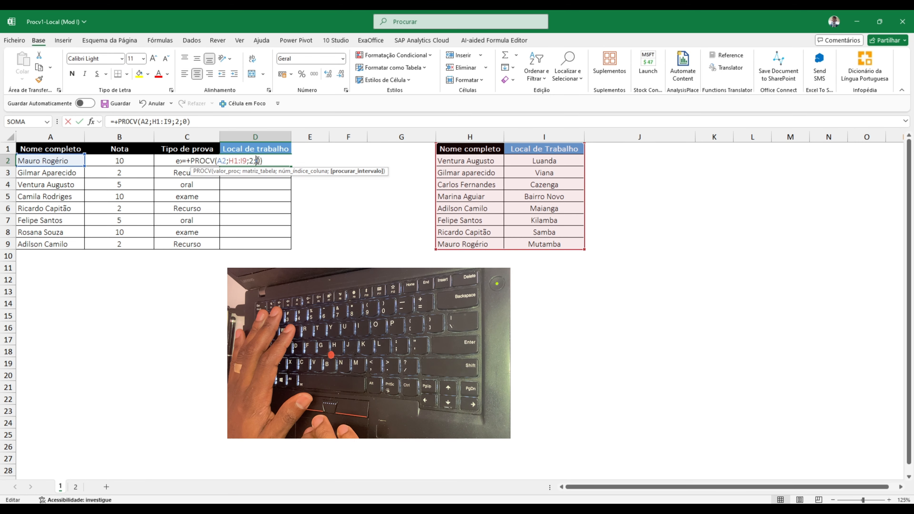
left_click(223, 161)
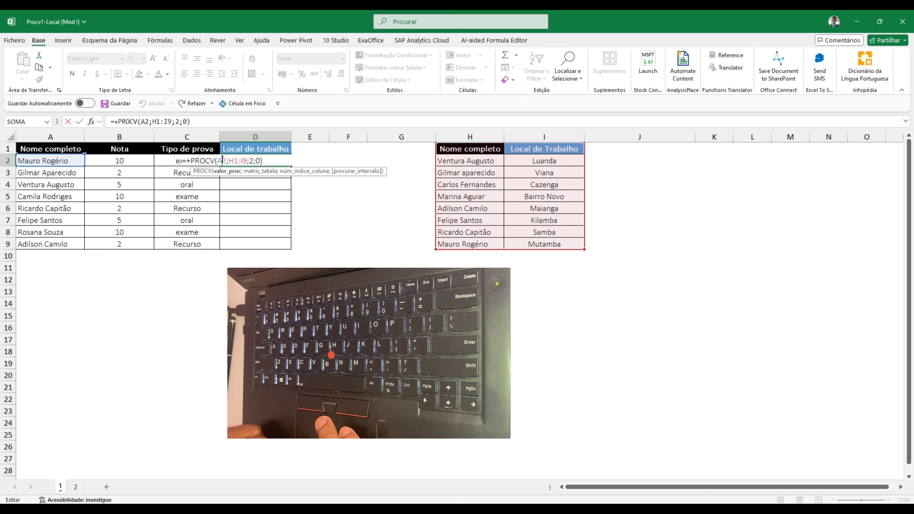